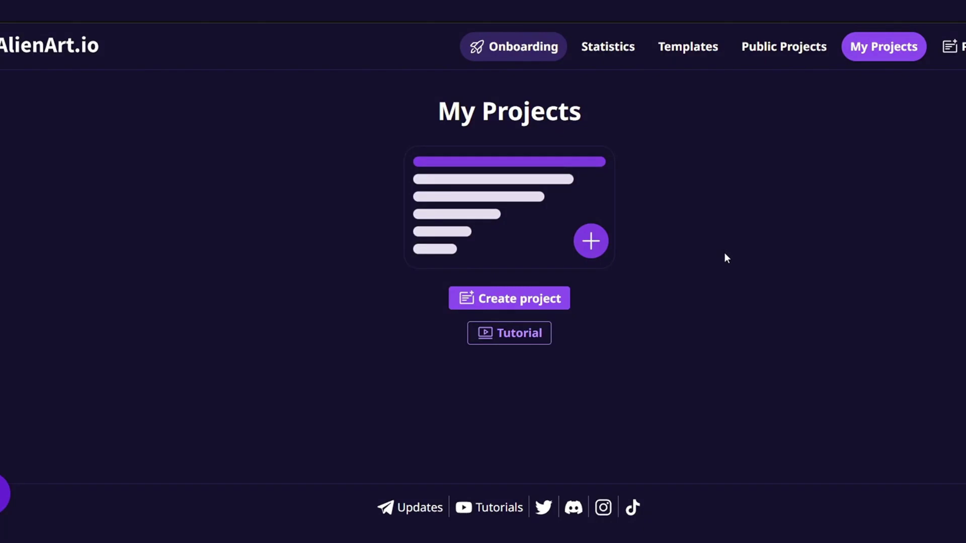
Step: Clone the 'Comparison 2.0: Richest People' template from the Templates gallery
{"action": "left_click", "coordinate": [712, 56]}
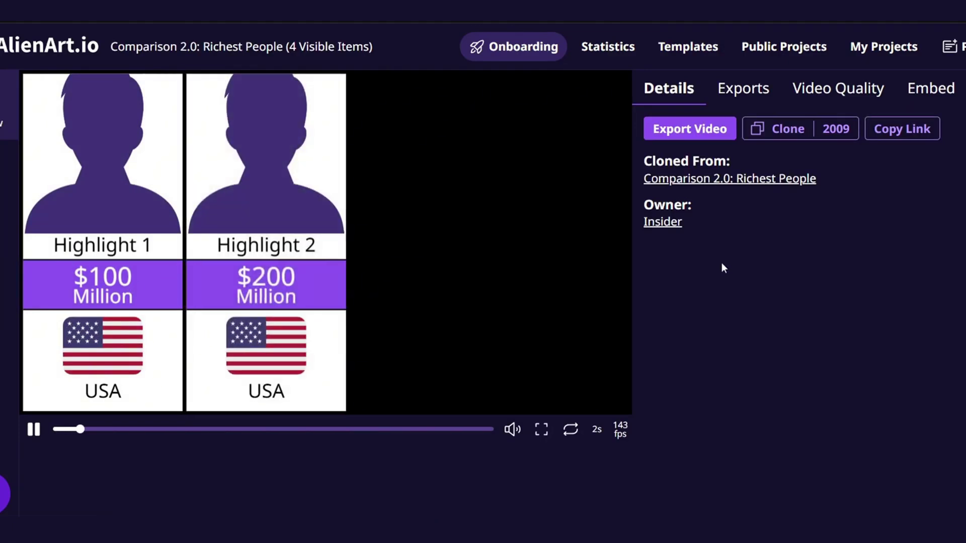
{"action": "left_click", "coordinate": [777, 129]}
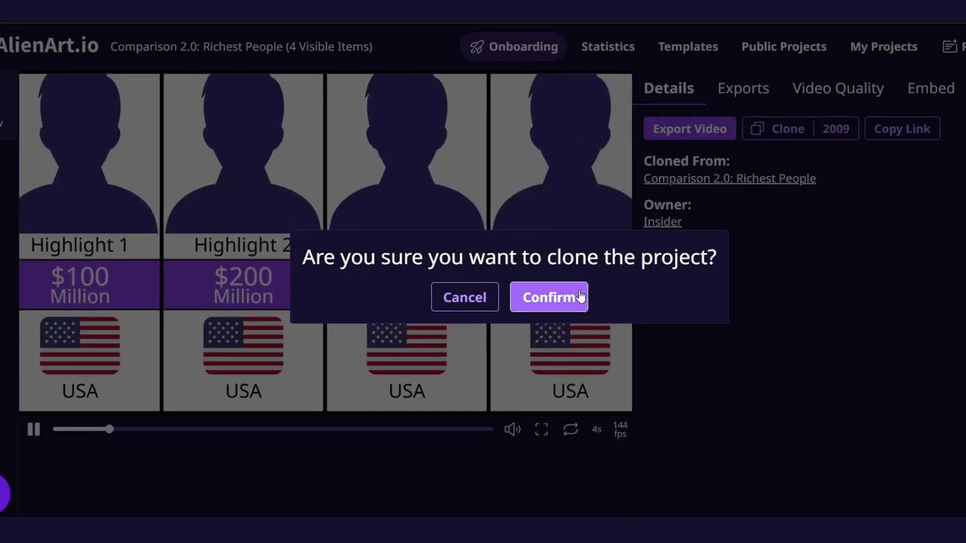
{"action": "left_click", "coordinate": [581, 296]}
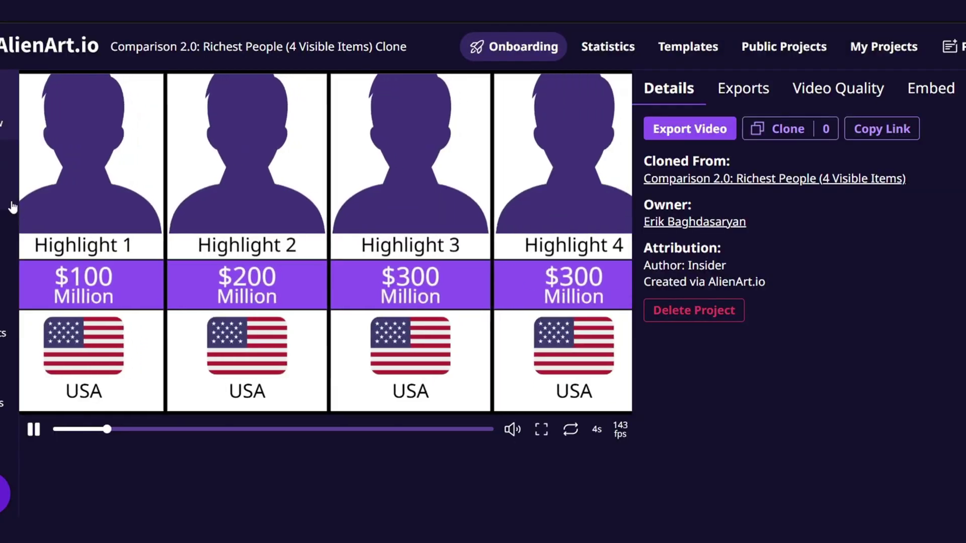
Step: In the cloned project's data table, rename the Highlight entries to top scorers, starting with Cristiano Ronaldo
{"action": "left_click", "coordinate": [9, 212]}
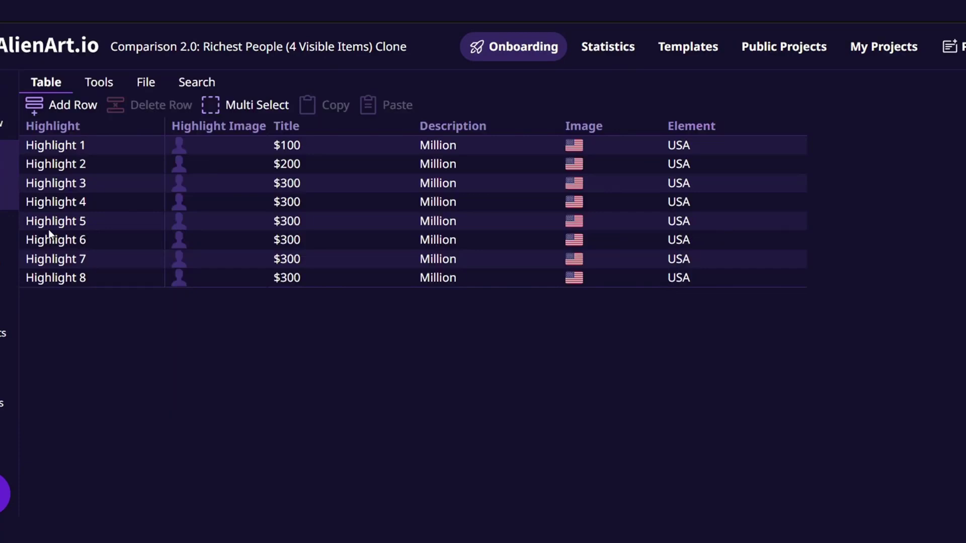
{"action": "left_click", "coordinate": [86, 147]}
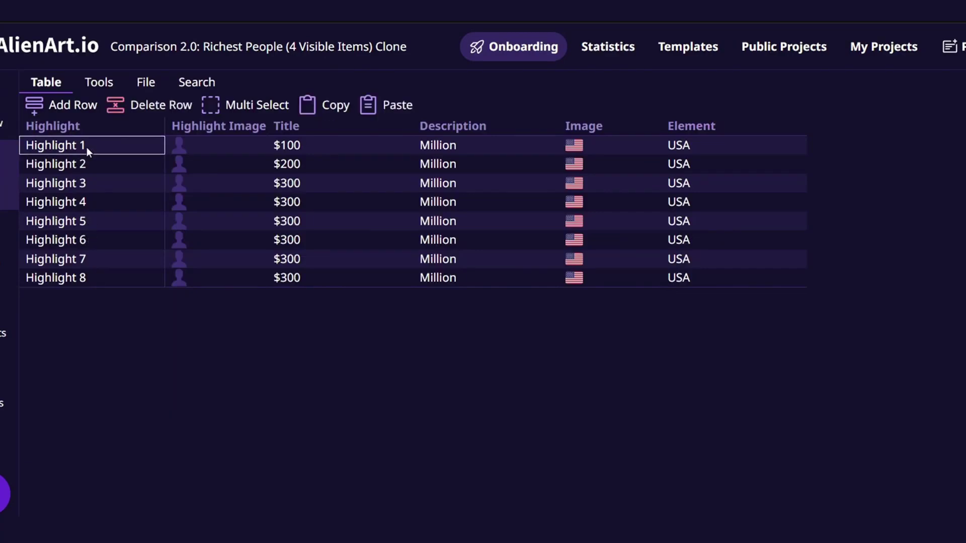
{"action": "double_click", "coordinate": [87, 147]}
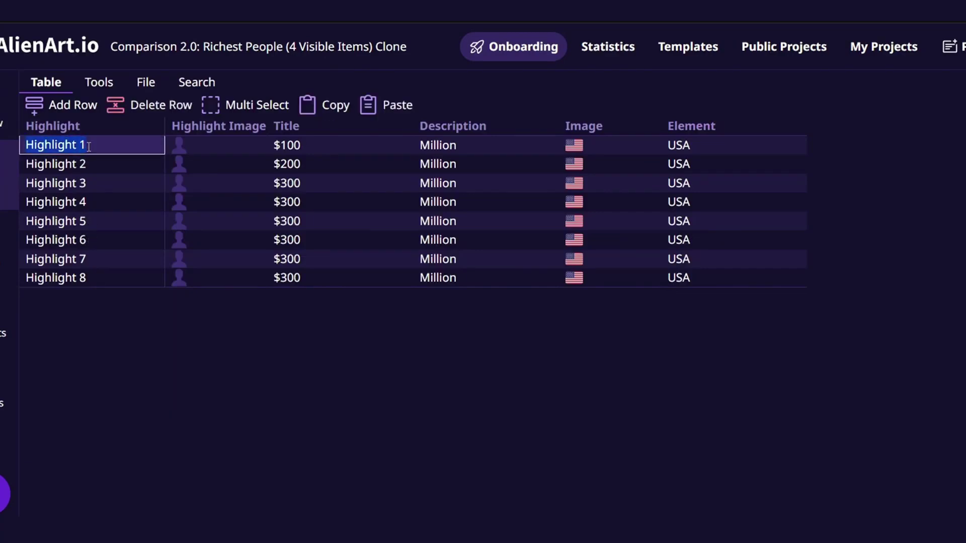
{"action": "type", "text": "Cristiano Ronaldo"}
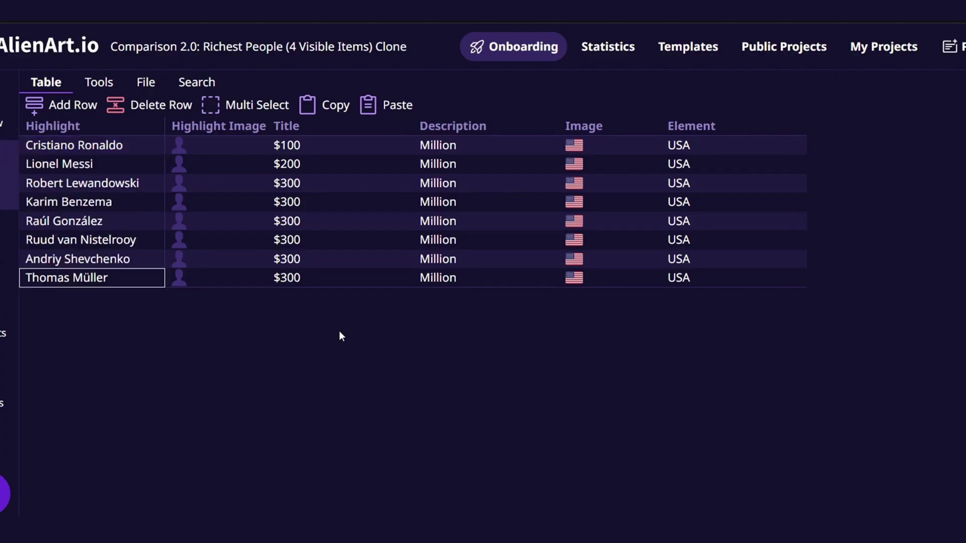
Step: Add library player photos, enter goal counts from 141 down to 57, and set descriptions to 'goals'
{"action": "left_click", "coordinate": [215, 145]}
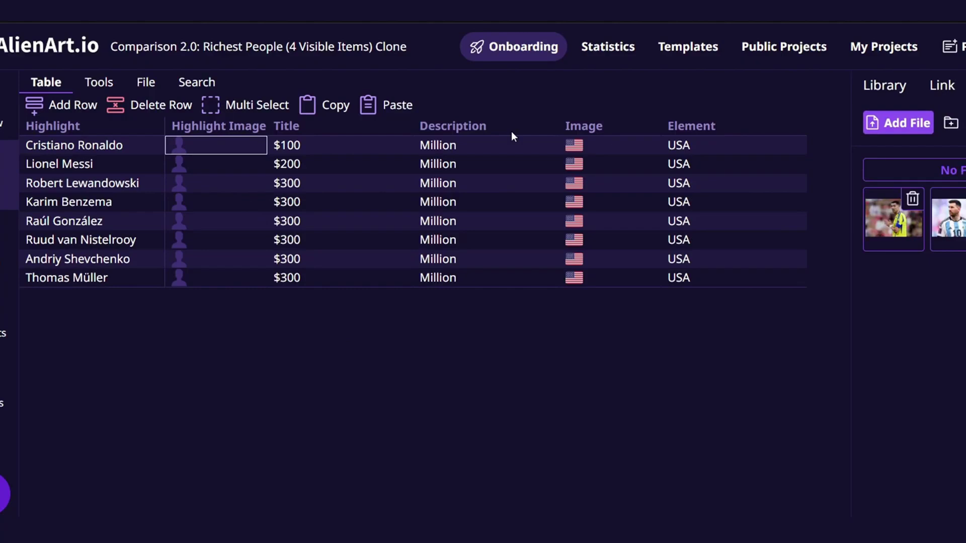
{"action": "left_click", "coordinate": [893, 219]}
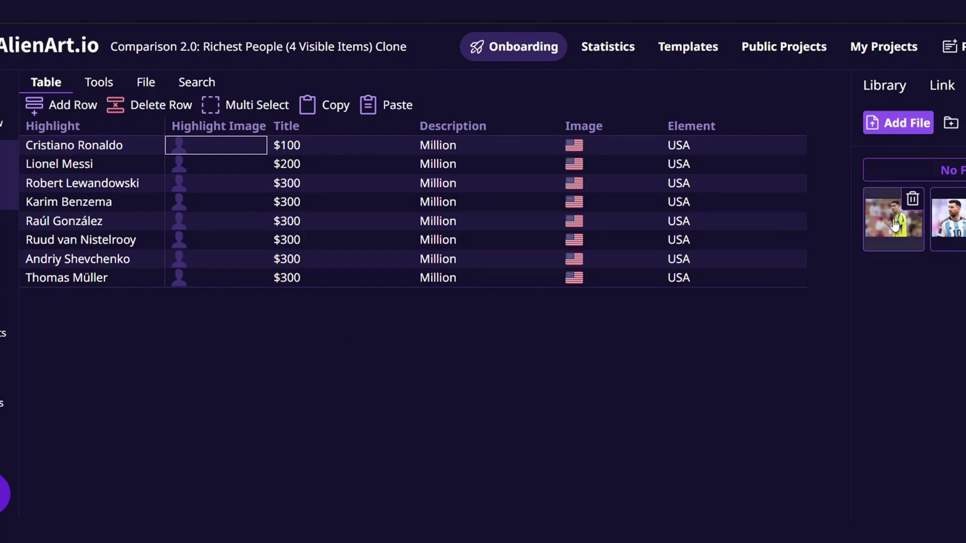
{"action": "double_click", "coordinate": [298, 148]}
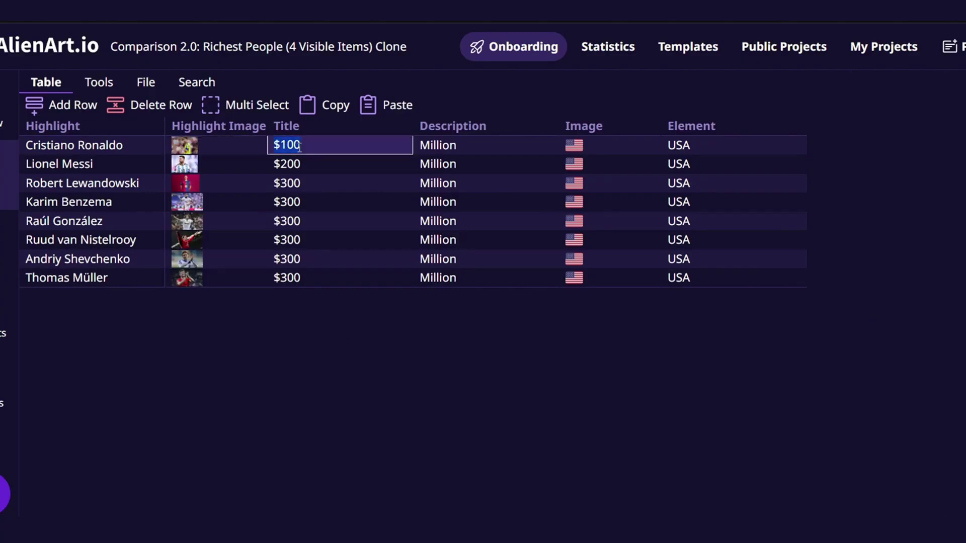
{"action": "type", "text": "141"}
{"action": "key", "text": "Tab"}
{"action": "type", "text": "g"}
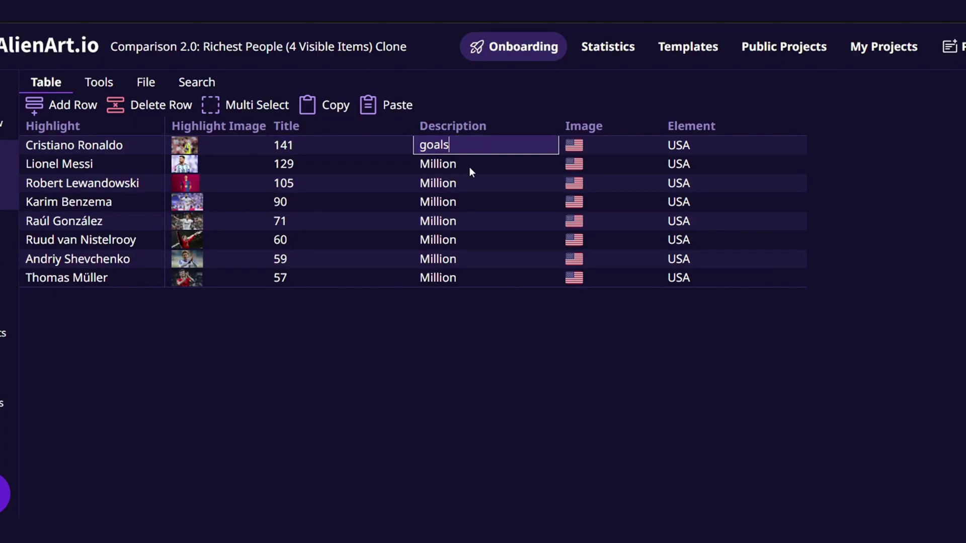
{"action": "key", "text": "Tab"}
Step: Pick each player's national flag via Library search and set Cristiano Ronaldo's country code to POR
{"action": "left_click", "coordinate": [914, 158]}
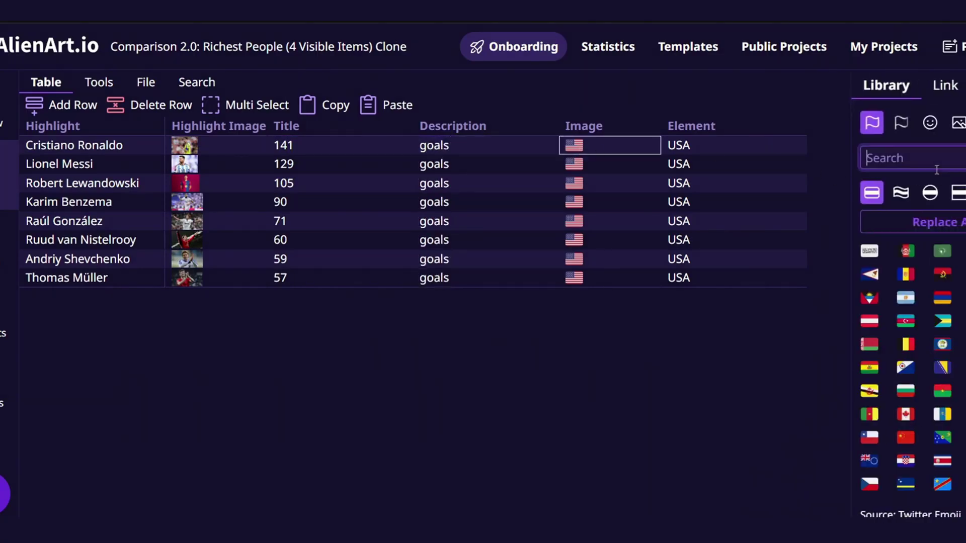
{"action": "type", "text": "por"}
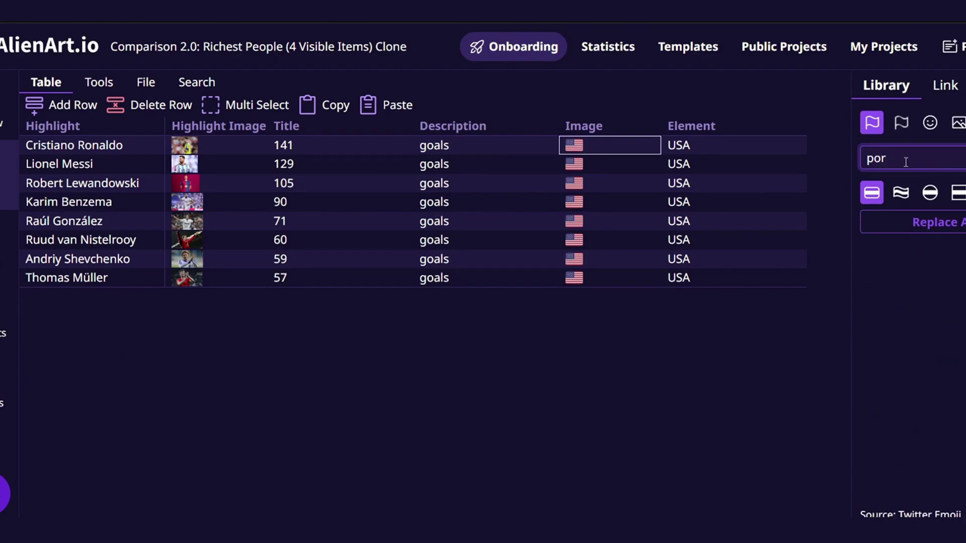
{"action": "double_click", "coordinate": [694, 145]}
{"action": "type", "text": "POR"}
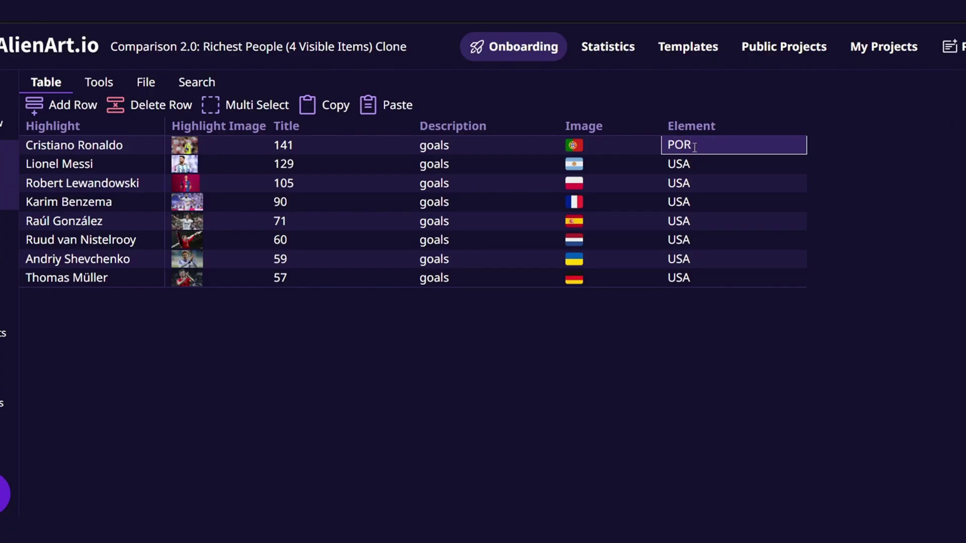
{"action": "key", "text": "Return"}
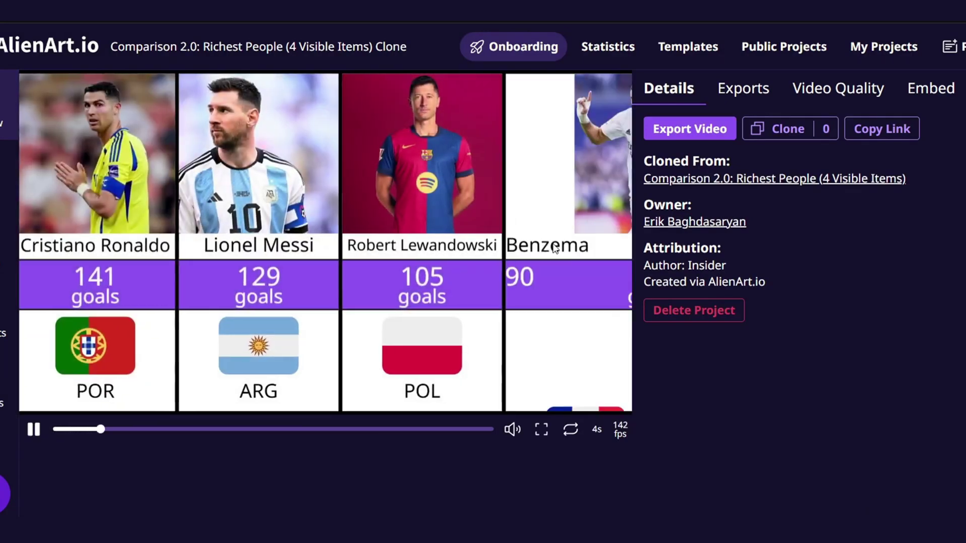
Step: Export the top-scorers comparison video from the Details panel
{"action": "left_click", "coordinate": [689, 129]}
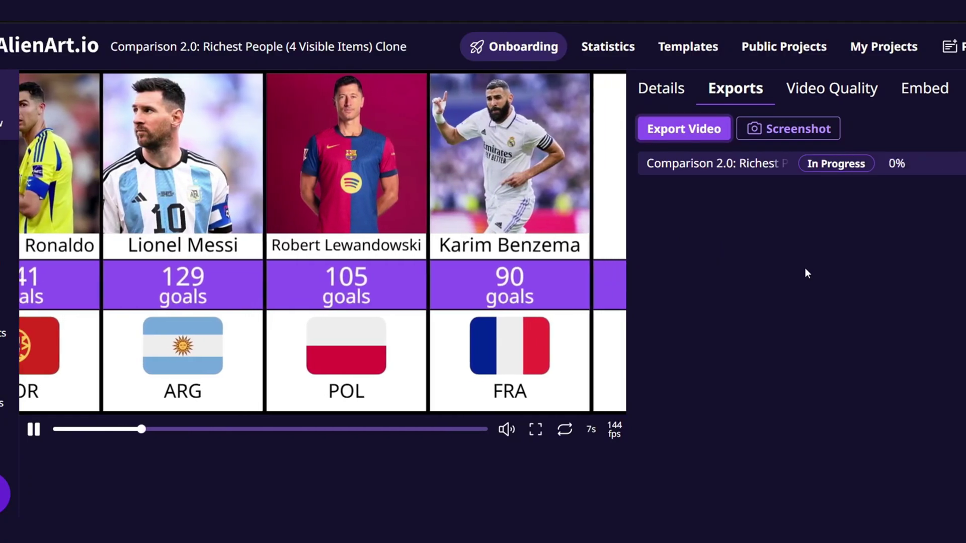